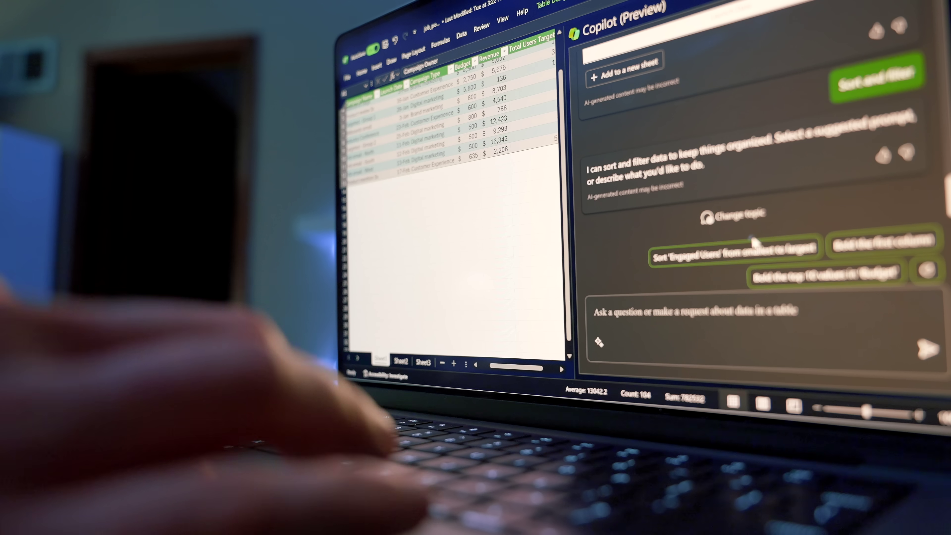
- Have Copilot sort the campaign table by Engaged Users, smallest to largest
left_click(753, 252)
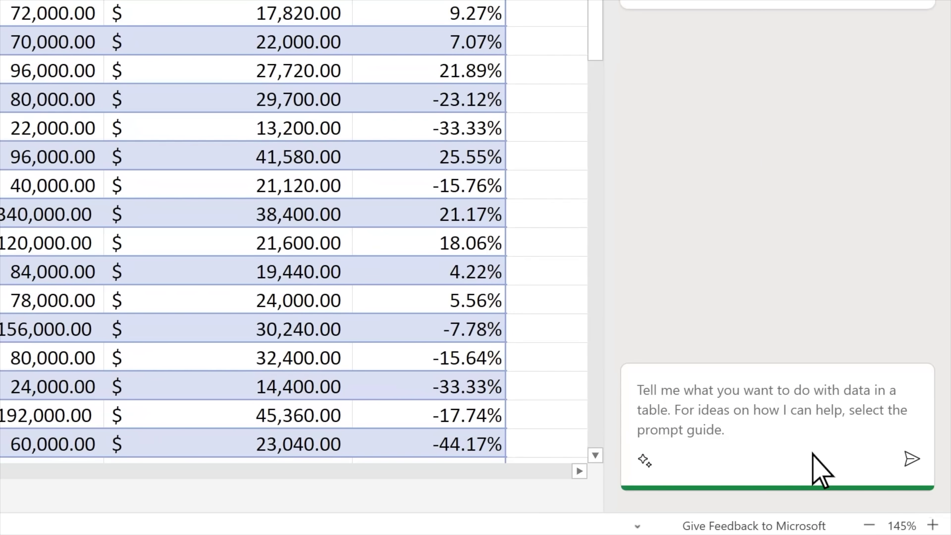
- Have Copilot add a revenue column for a 10% marketing increase, then put all insights on a new sheet
type("Assuming every 1k in marketing spend increases units sold by 1%, add a column that calculates the revenue based on a 10% increase in marketing expenses")
left_click(911, 459)
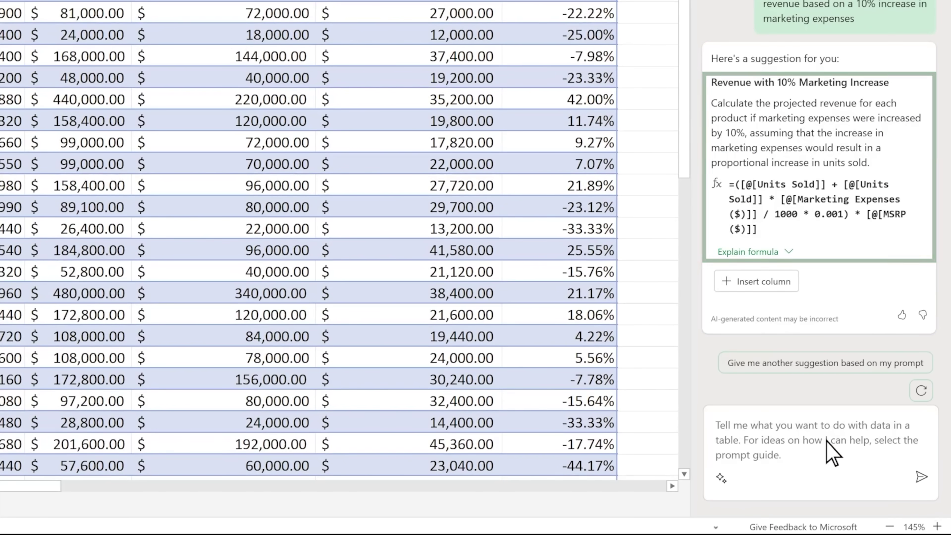
left_click(736, 286)
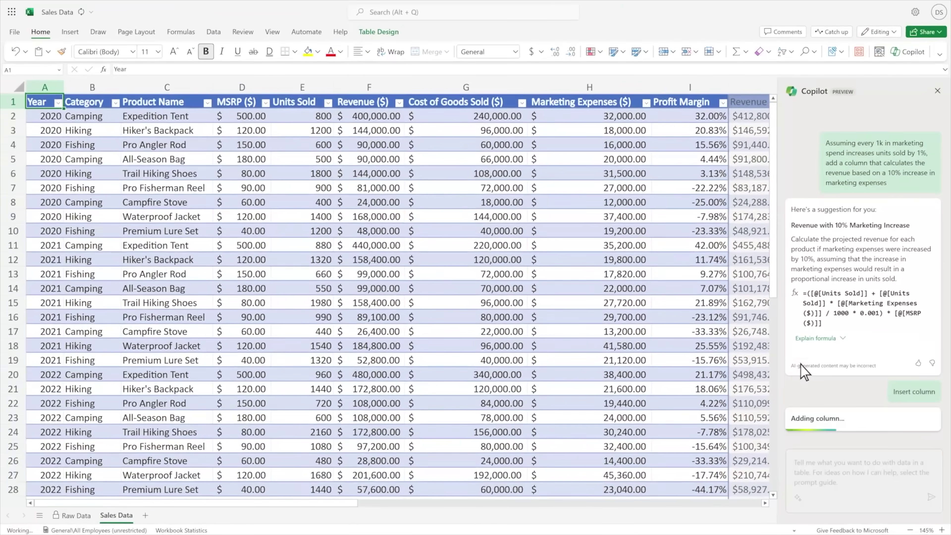
left_click(802, 369)
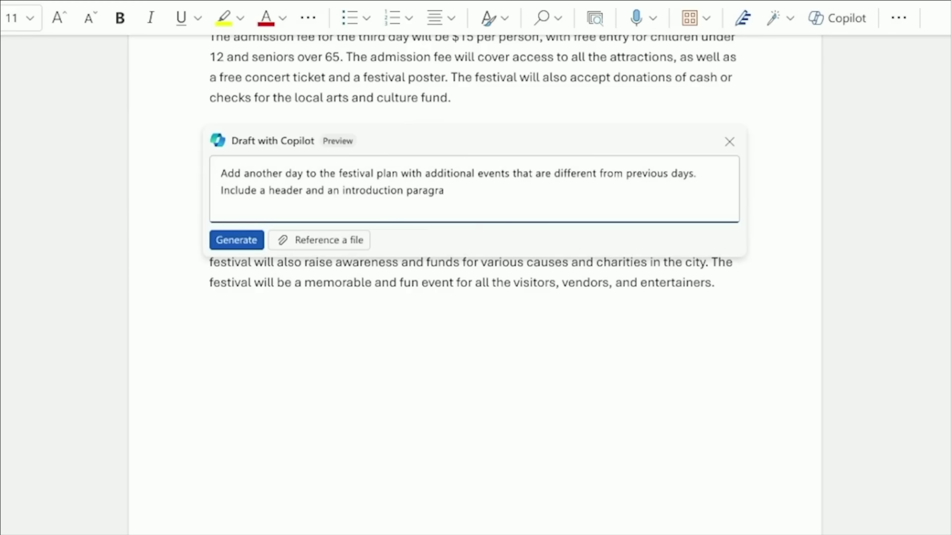
- Generate the Day 4: Monday festival section and insert the Fall Harvest Festival banner image at the top
left_click(234, 234)
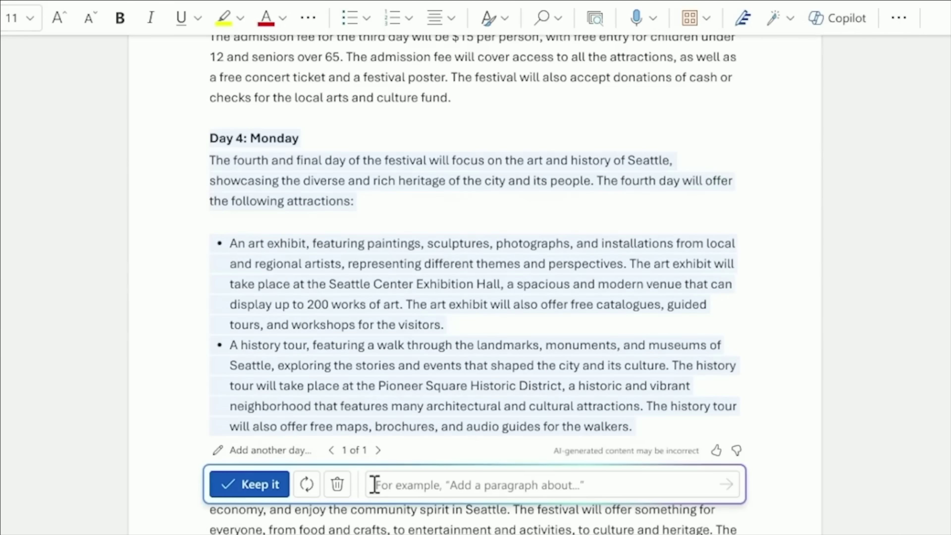
left_click(374, 485)
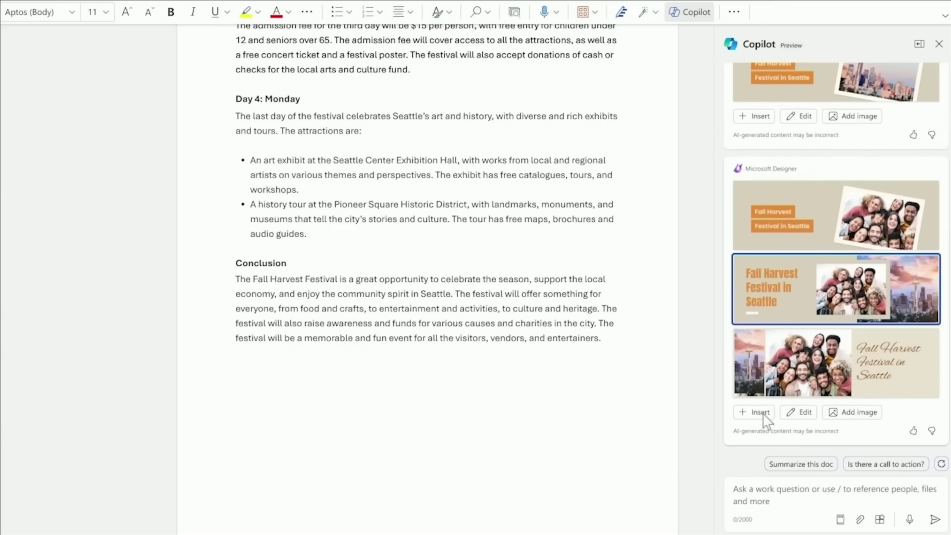
left_click(753, 412)
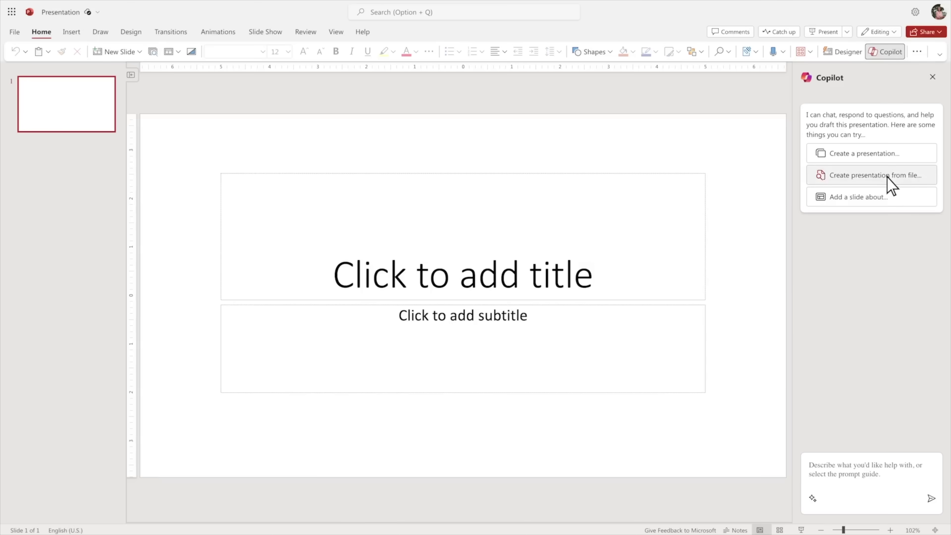
- Build the Adatum inventory briefing deck from the pasted Word document link, then view the Agenda slide
left_click(887, 180)
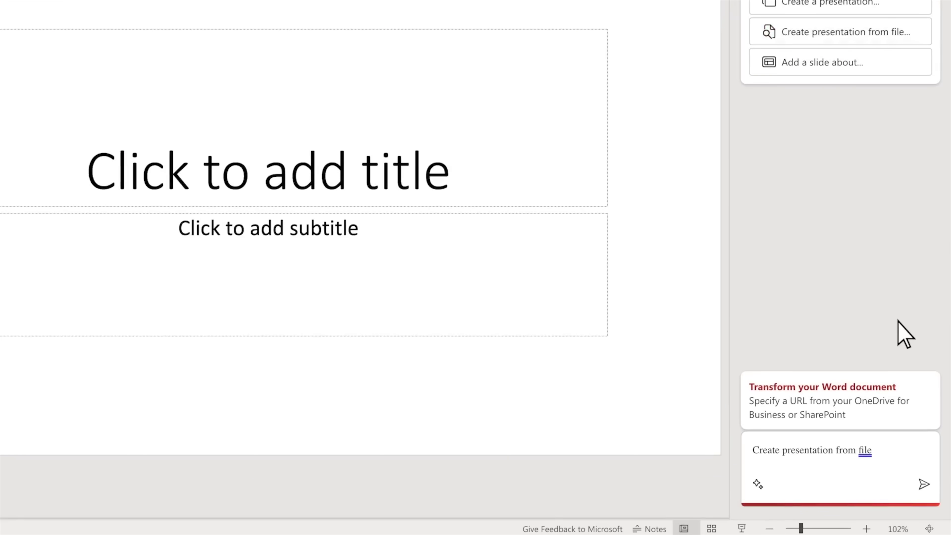
key("ctrl+v")
left_click(924, 483)
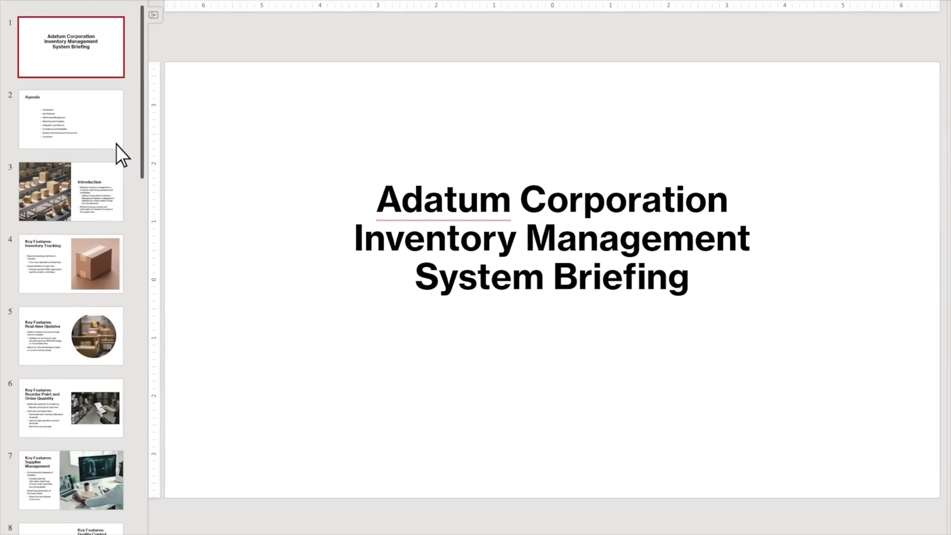
left_click(113, 142)
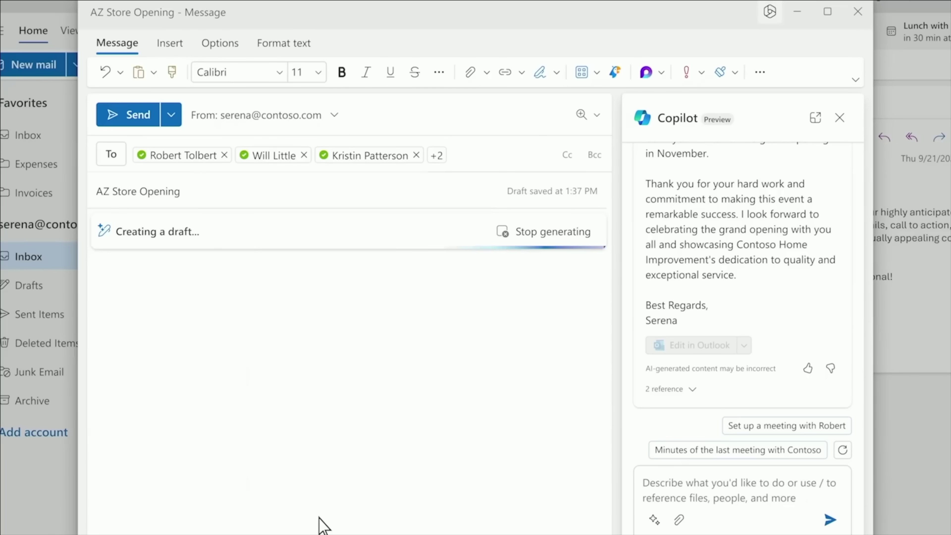
- Regenerate Copilot's delayed-shipment reply as a longer draft
left_click_drag(610, 311, 609, 412)
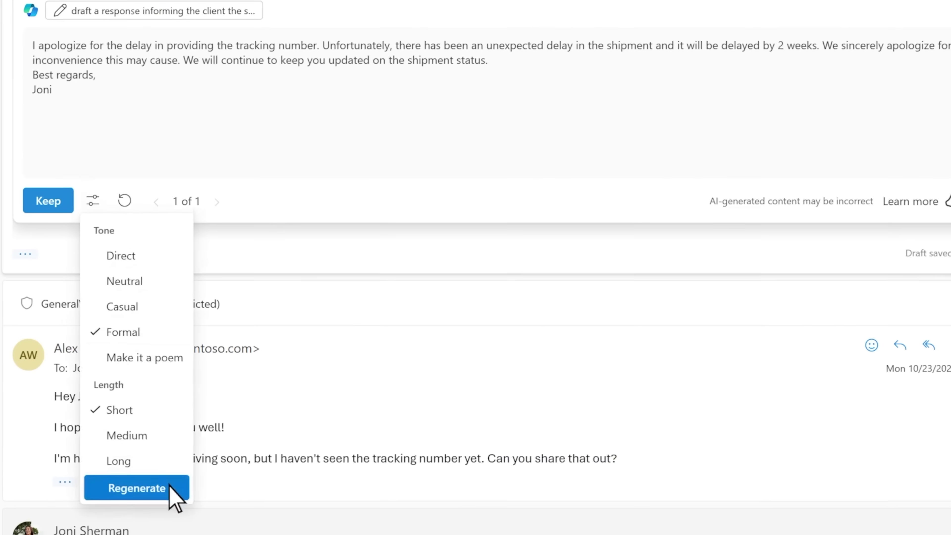
left_click(130, 474)
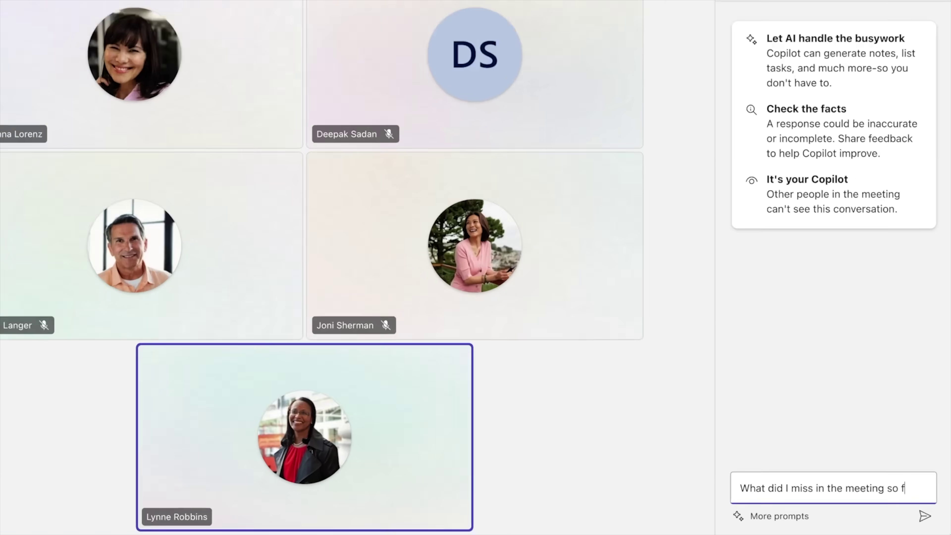
- Ask Teams Copilot what was missed in the meeting and each participant's biggest concern
type("ar")
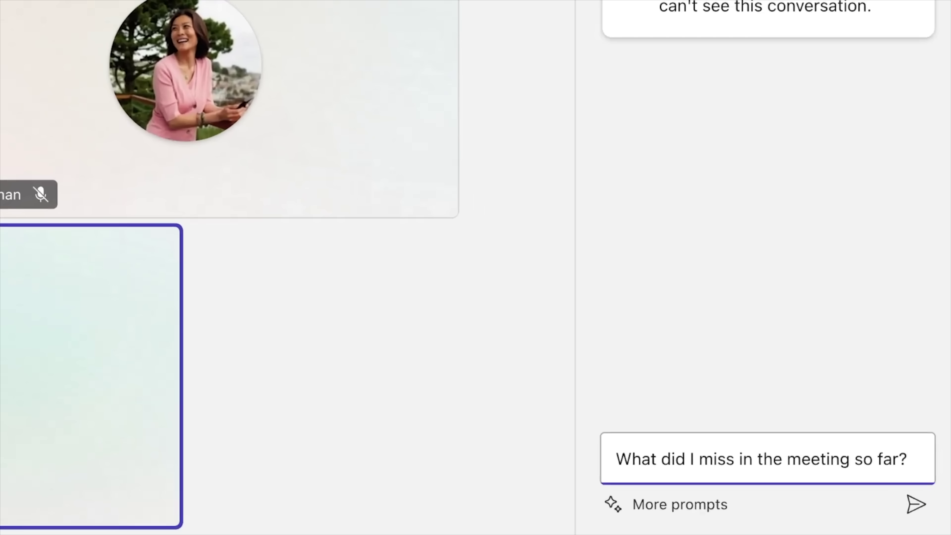
type("?")
key("Return")
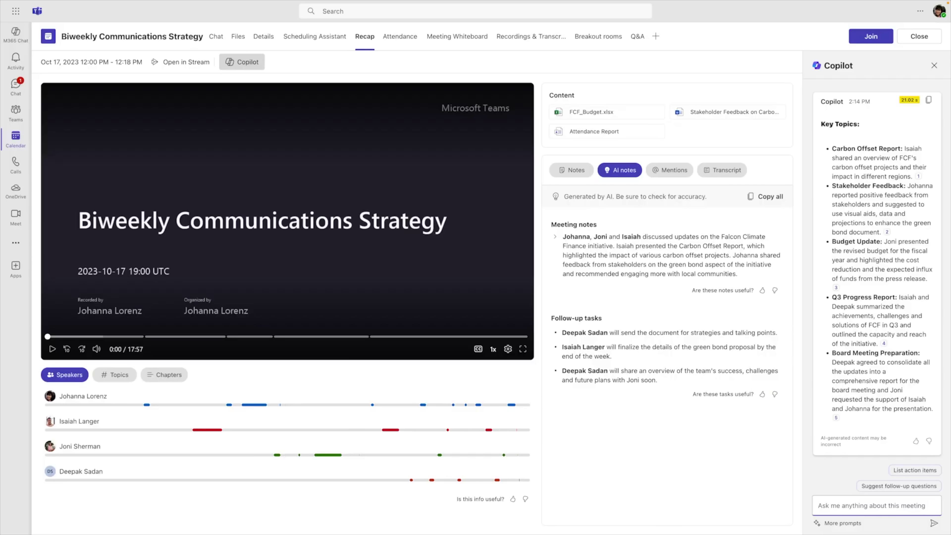
type("For each participant in the meeting, what was their biggest concern? What were they excited about? Keep it short")
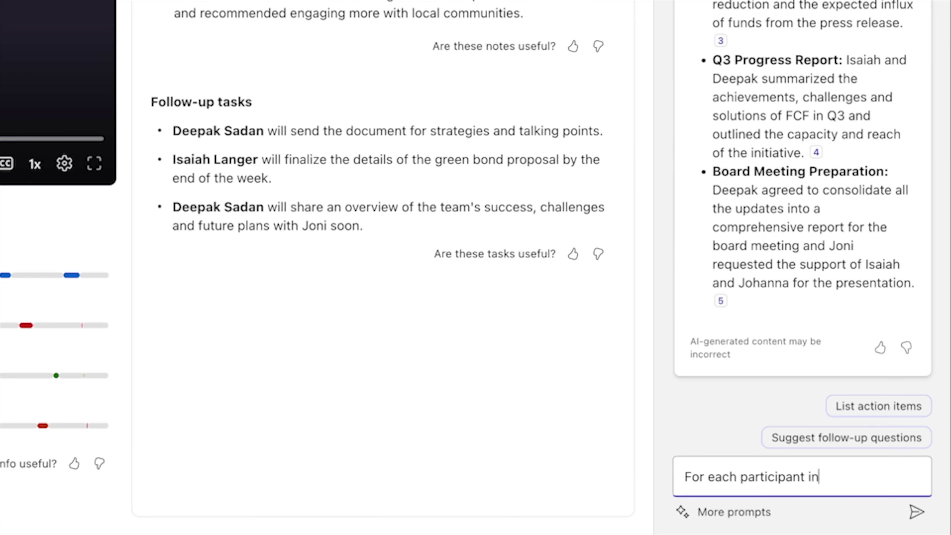
key("Return")
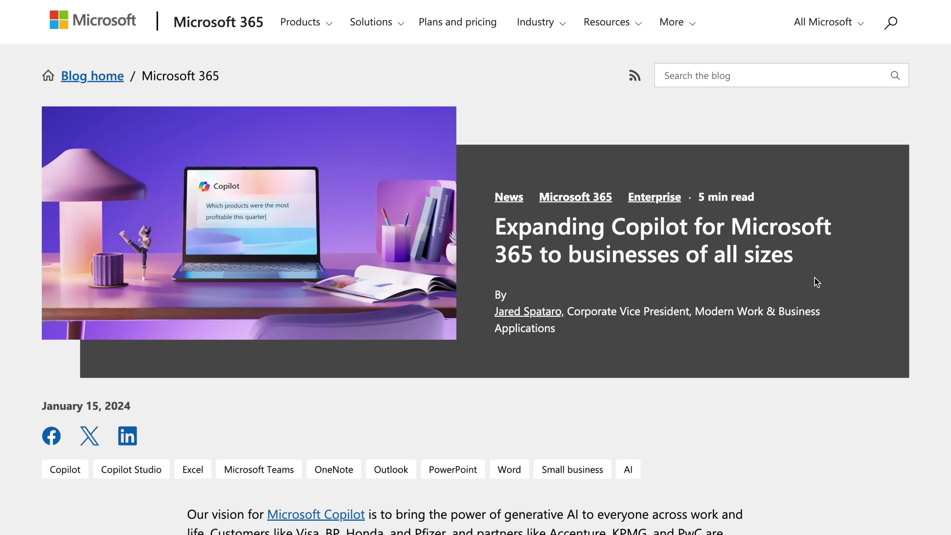
scroll(817, 281, "down", 20)
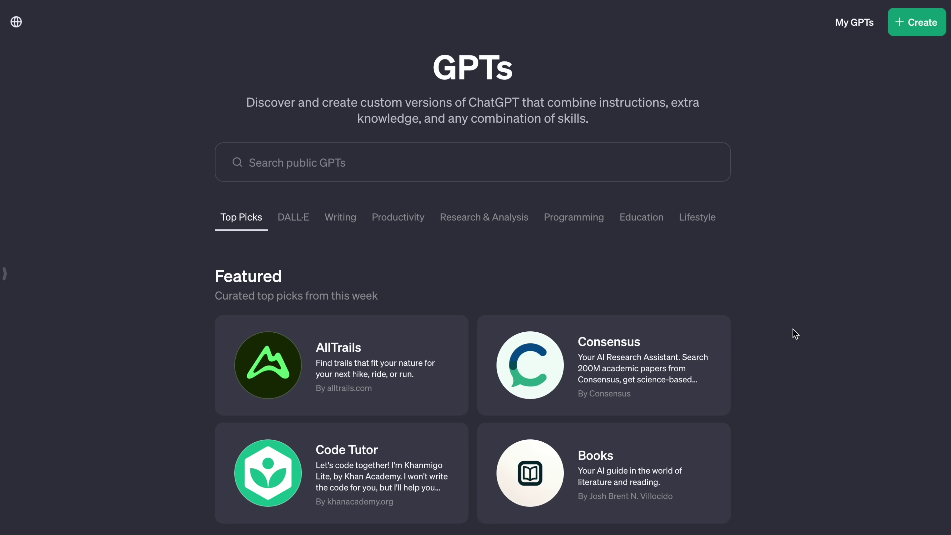
scroll(788, 331, "down", 8)
scroll(795, 334, "down", 3)
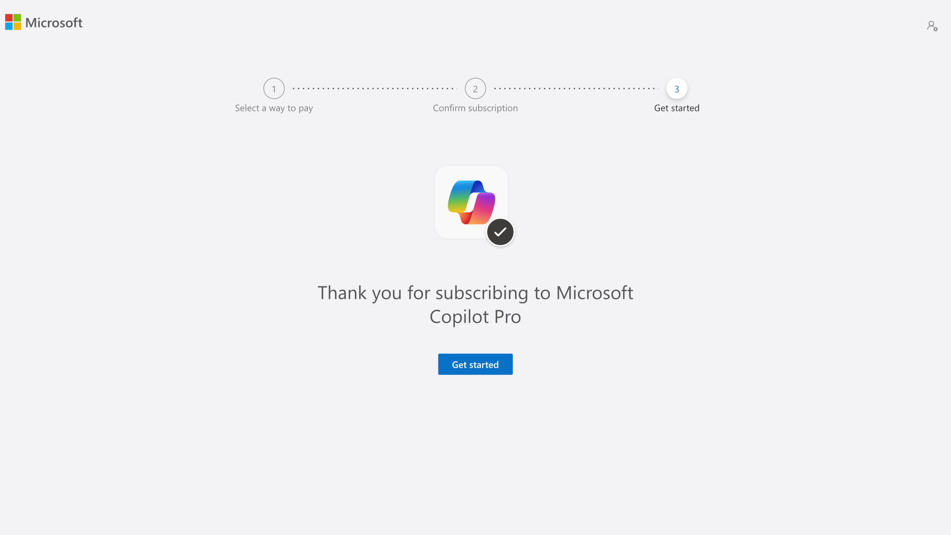
- Get started with Copilot Pro, then open the recent job_postings workbook in Excel
left_click(479, 365)
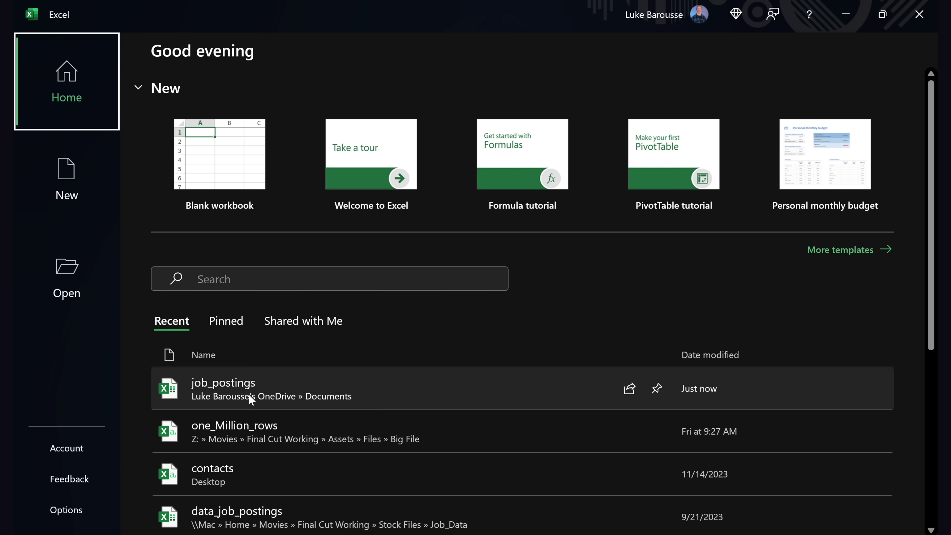
left_click(250, 396)
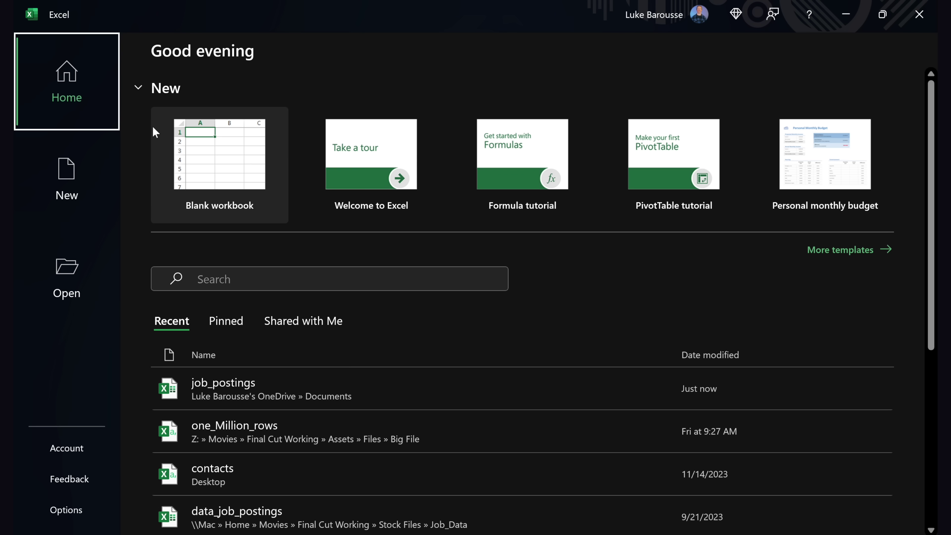
- Update the Microsoft 365 licence from Excel's Account page
left_click(71, 454)
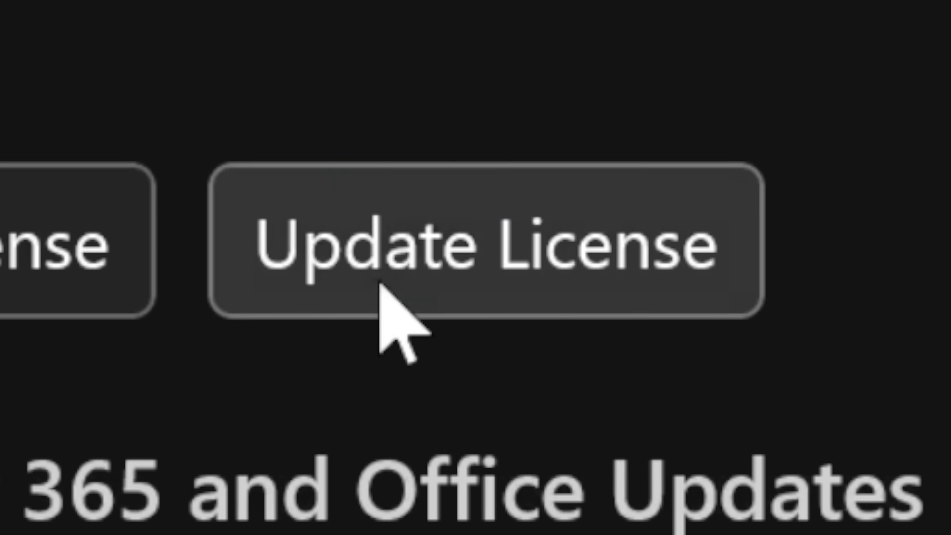
left_click(686, 245)
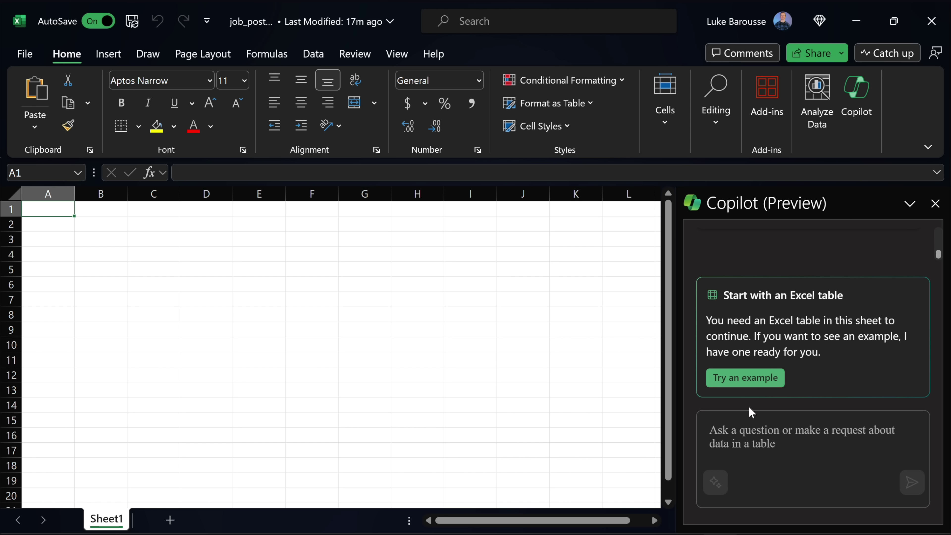
- Insert Copilot's sample campaign table and get its Revenue by Launch Date PivotChart insight
left_click(751, 379)
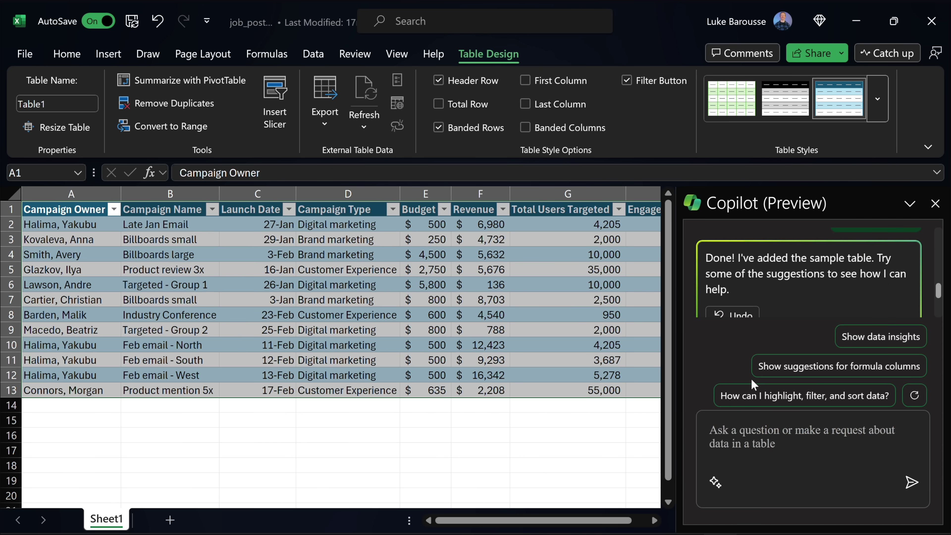
left_click(881, 337)
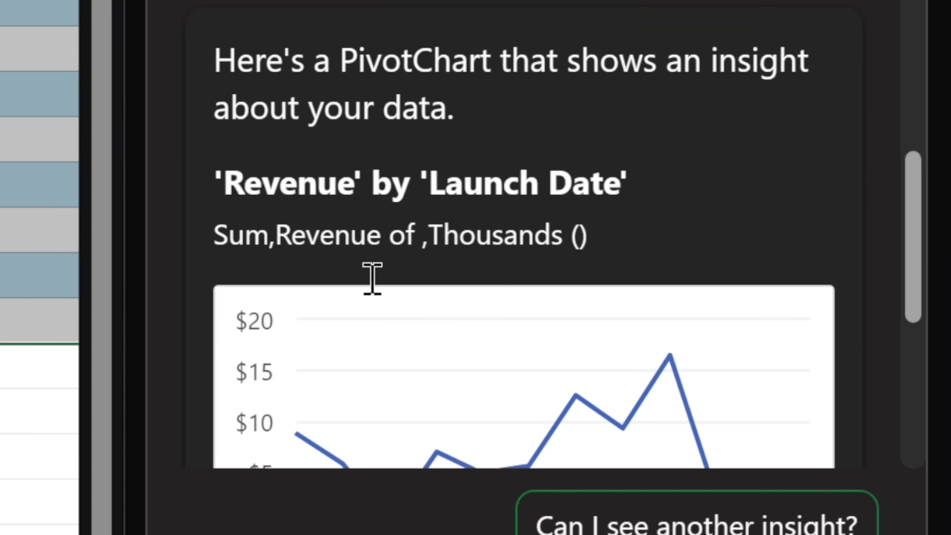
scroll(372, 278, "down", 3)
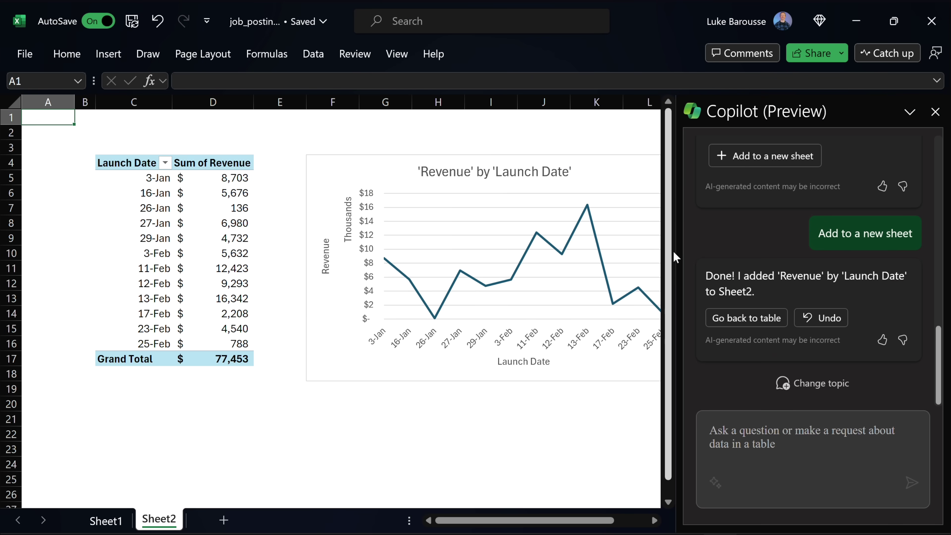
scroll(635, 257, "right", 3)
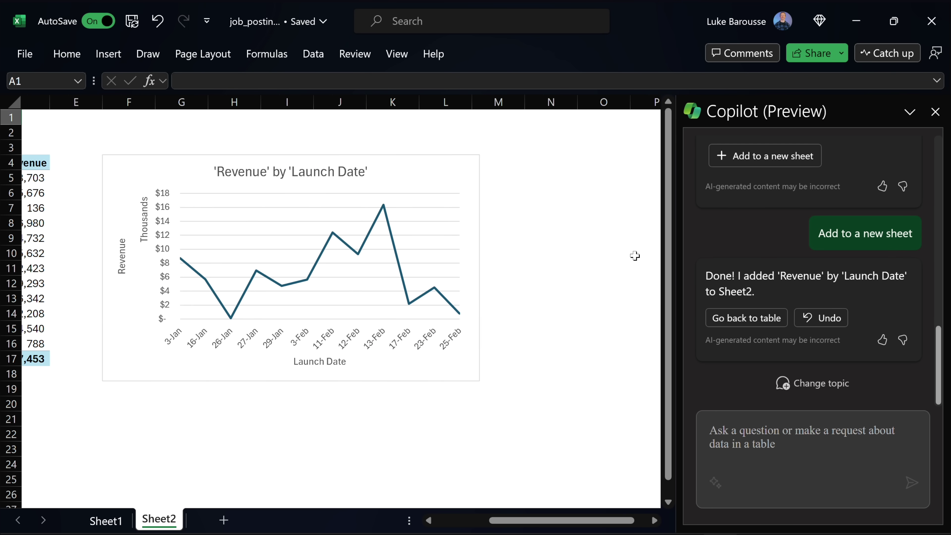
scroll(634, 256, "left", 1)
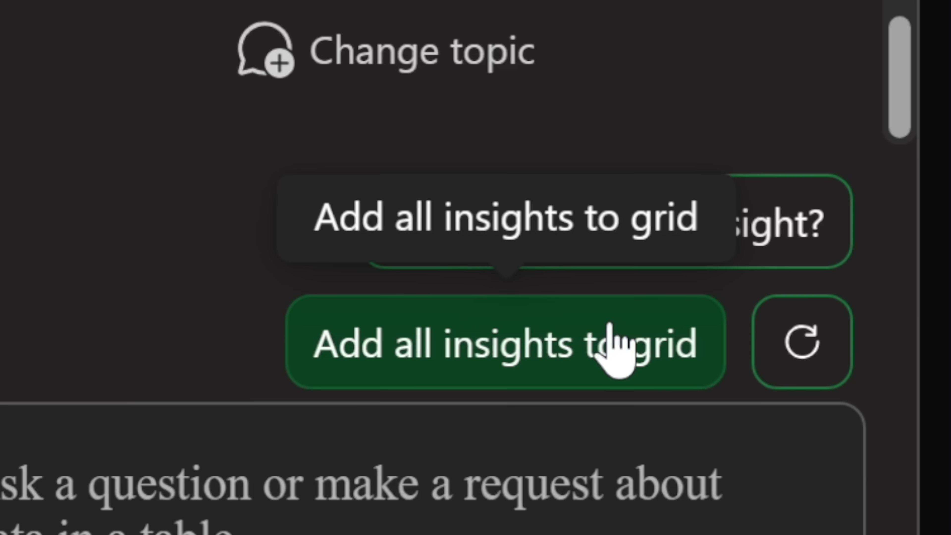
- Add all of Copilot's Table1 insight charts to the grid and review them on Sheet4
left_click(610, 325)
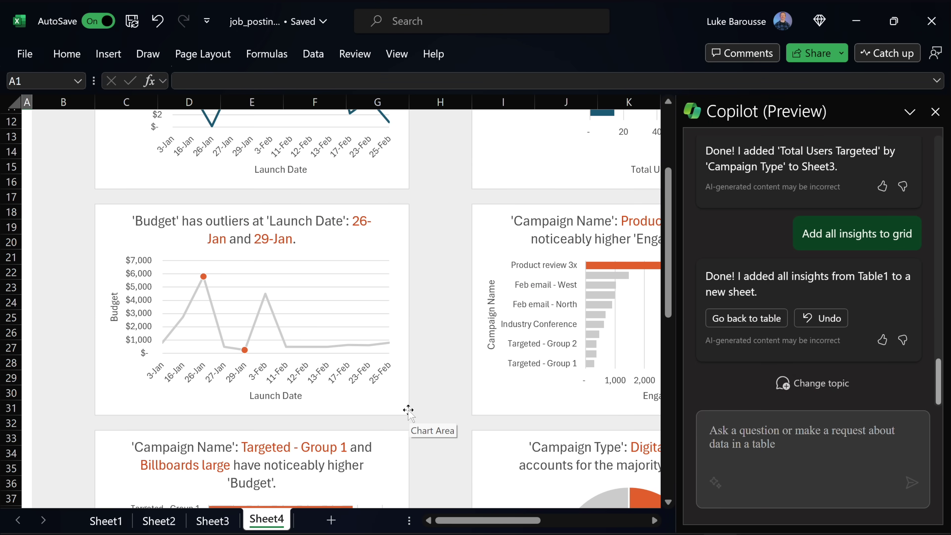
scroll(408, 410, "down", 5)
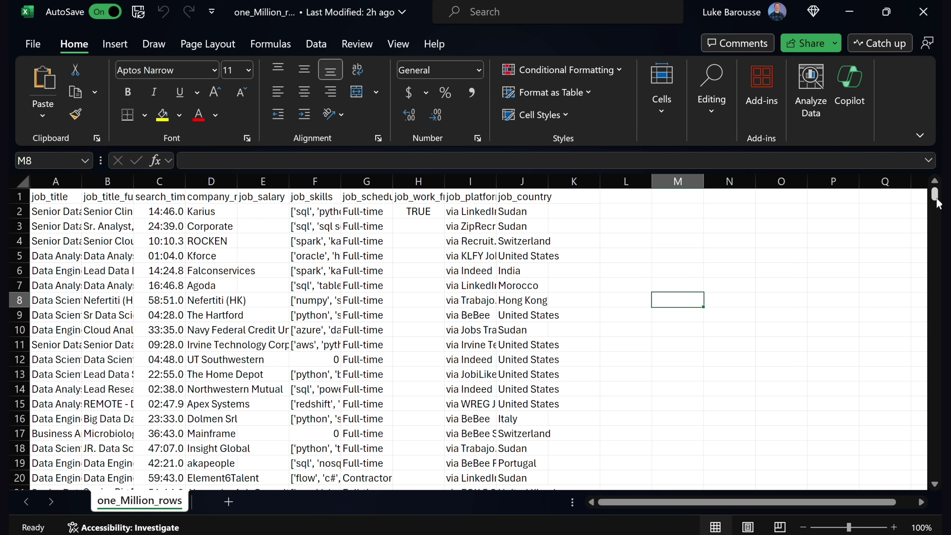
- Make the one_Million_rows job data, down to its last row, into Table1 and show Copilot's prompts
left_click_drag(934, 211, 934, 481)
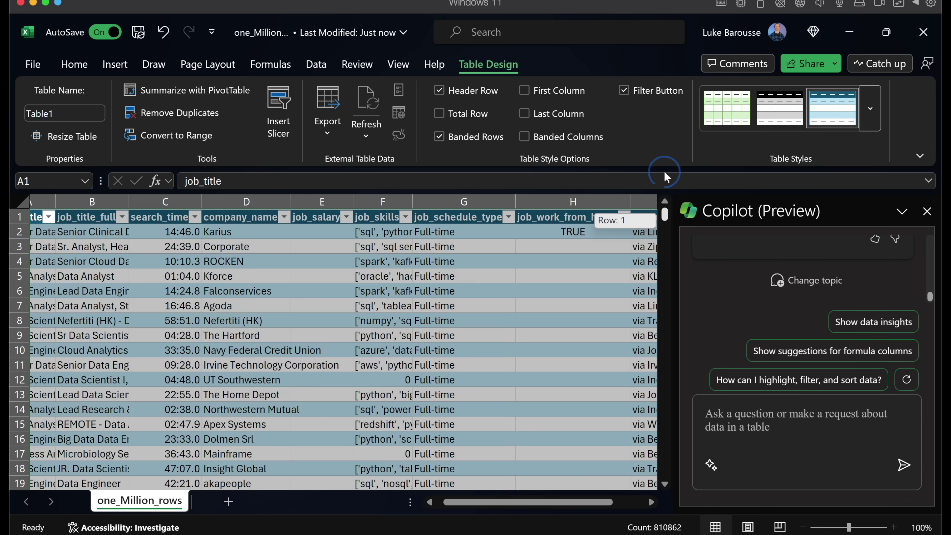
left_click_drag(665, 215, 659, 481)
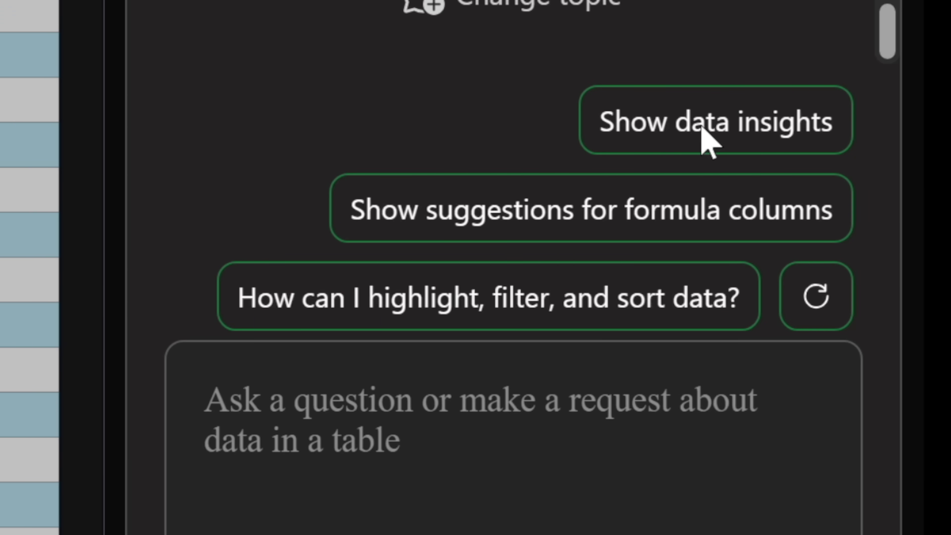
- Request Copilot's 'Show data insights' for the million-row job postings table
left_click(704, 128)
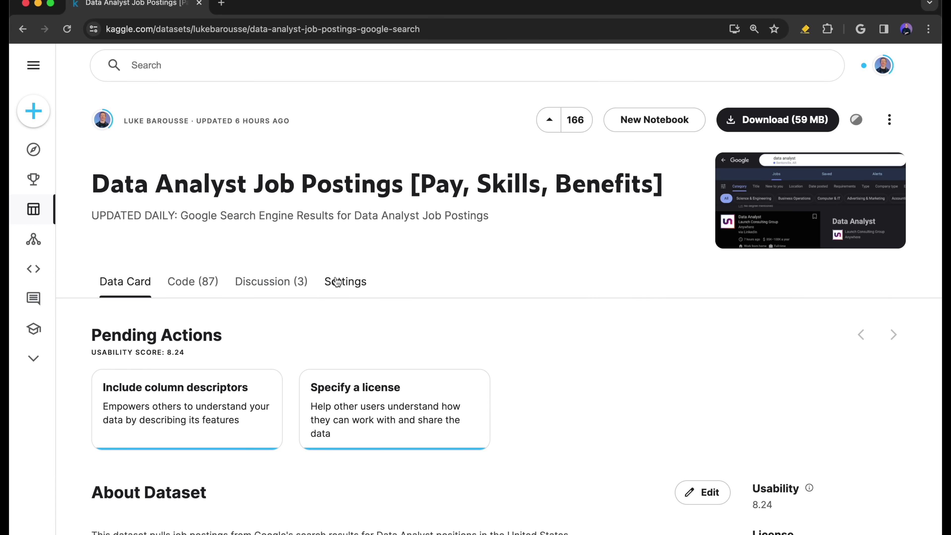
- Scroll the Kaggle Data Analyst Job Postings page to the gsearch_jobs.csv preview
scroll(334, 285, "down", 10)
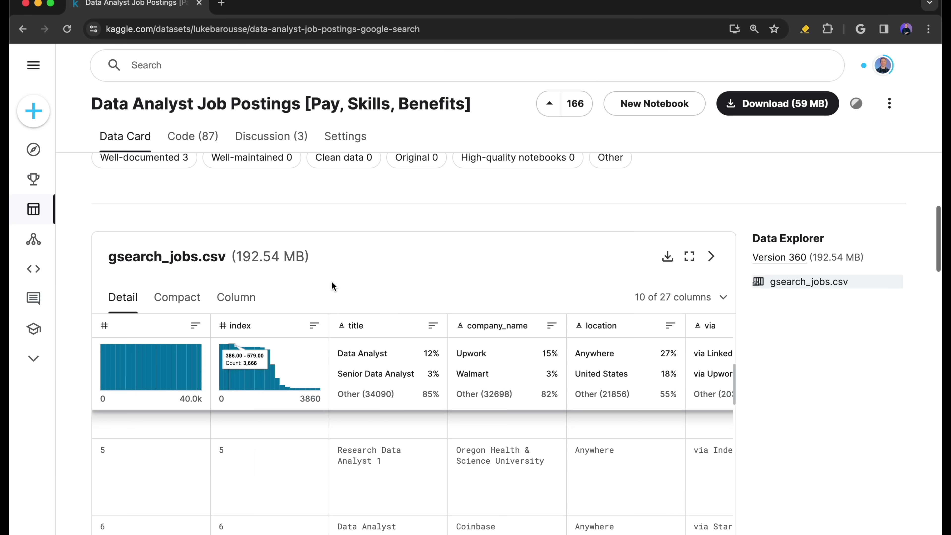
scroll(440, 381, "right", 10)
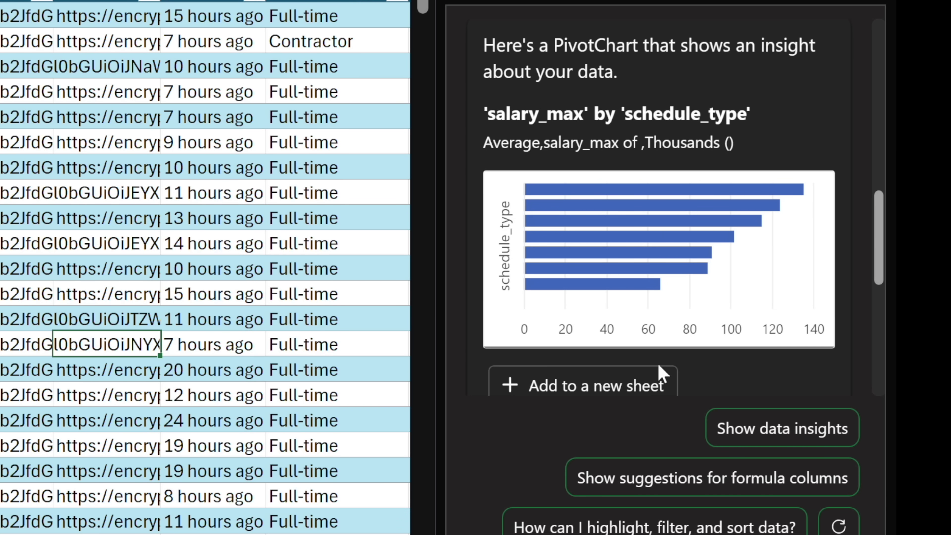
- Place Copilot's average salary_max by schedule_type PivotChart on new Sheet1
left_click(583, 385)
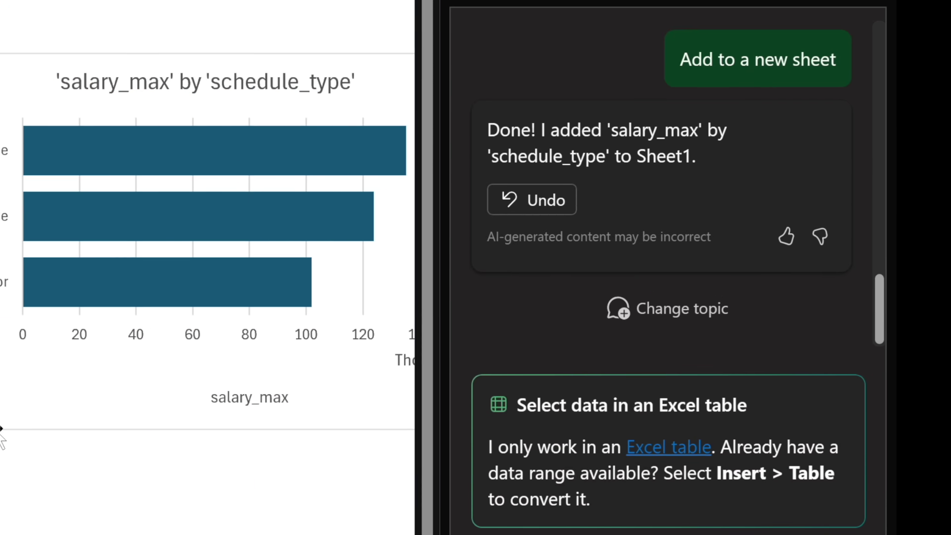
scroll(412, 350, "right", 2)
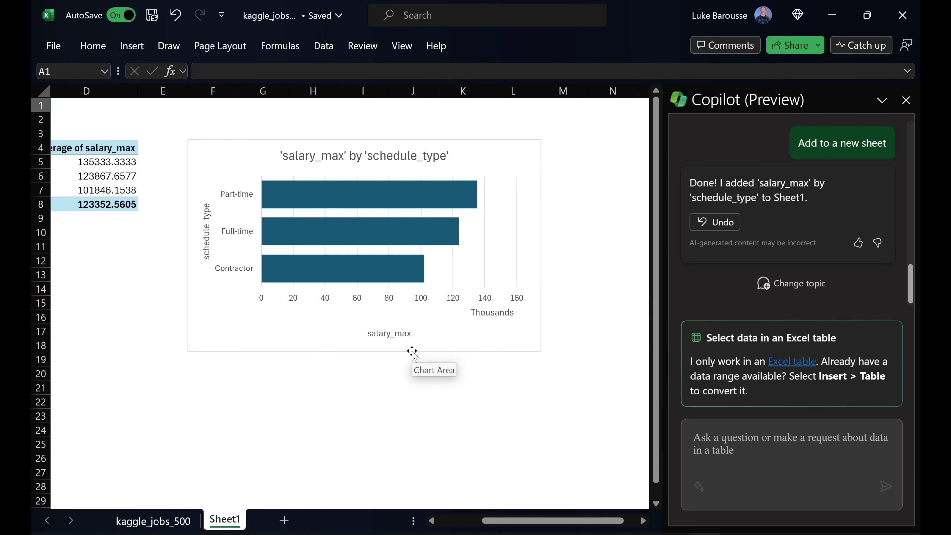
scroll(412, 351, "right", 1)
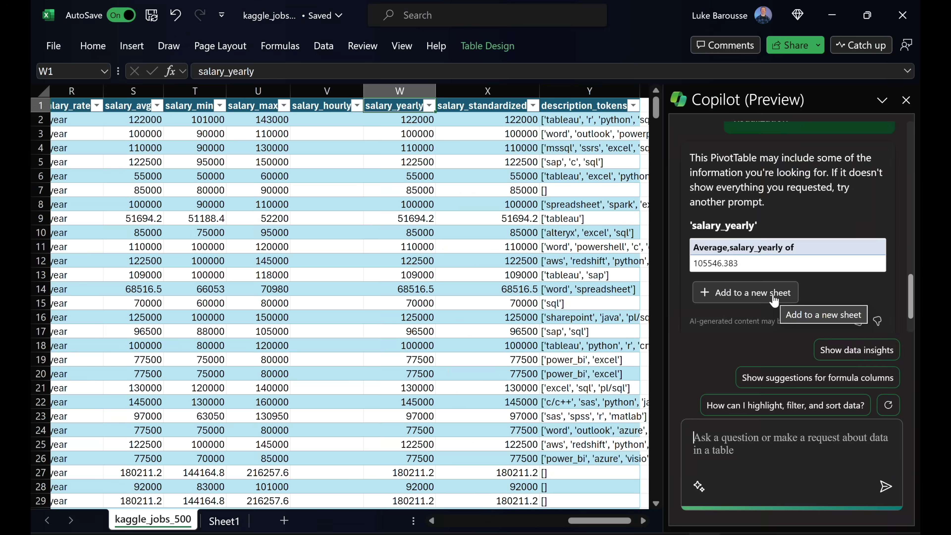
- Put the salary_yearly PivotTable on a new sheet and both salary_yearly histograms on kaggle_jobs_500
left_click(774, 299)
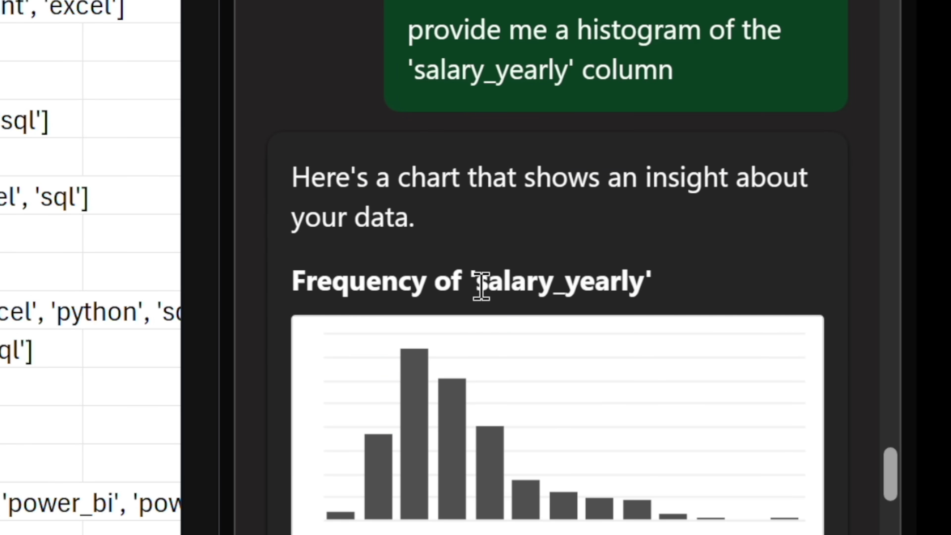
scroll(472, 337, "down", 4)
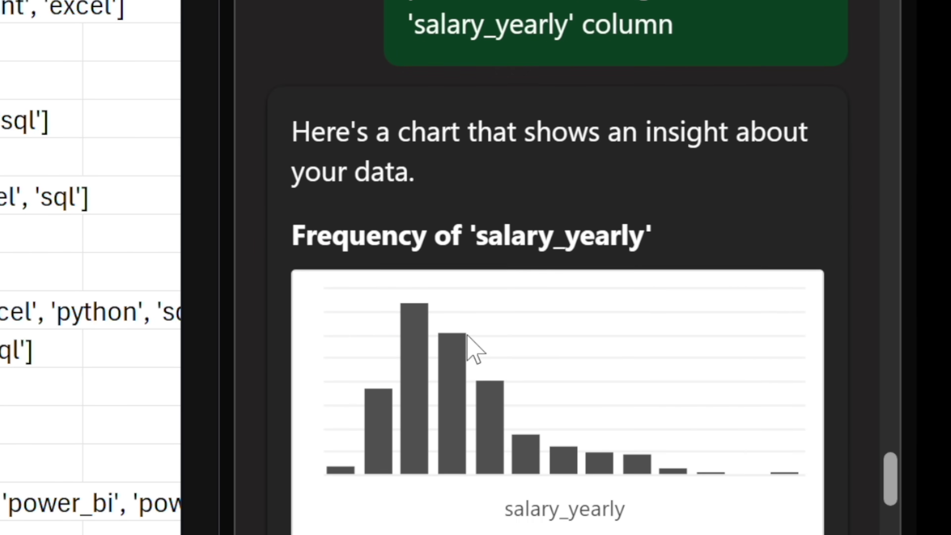
left_click(435, 467)
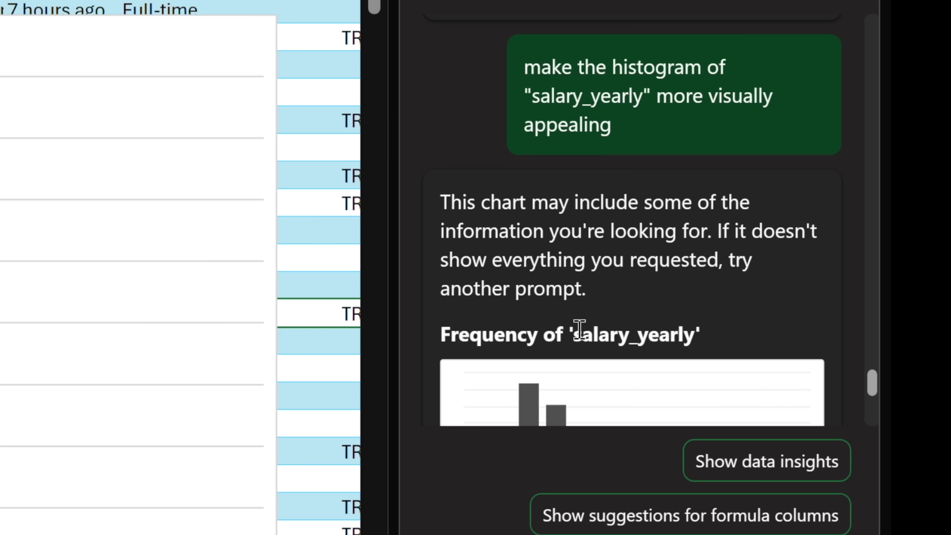
scroll(579, 330, "down", 3)
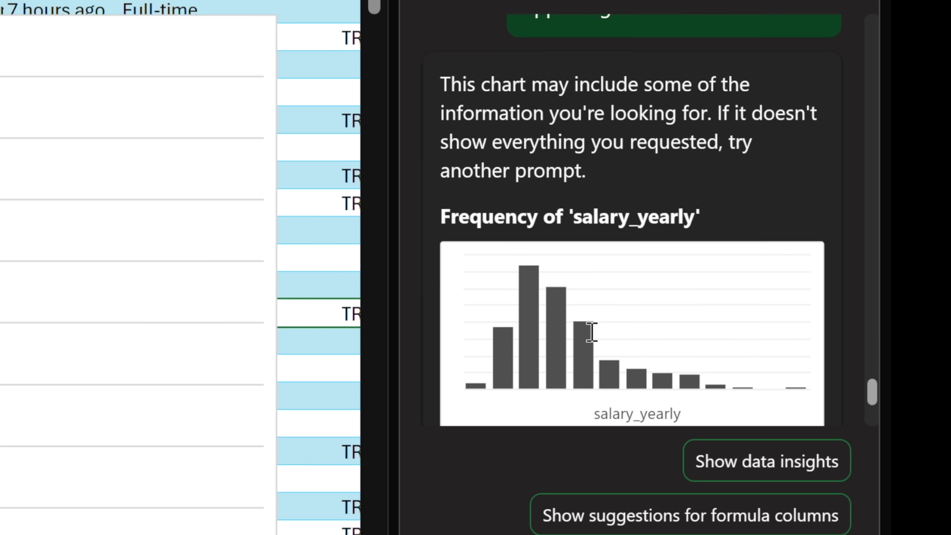
left_click(542, 489)
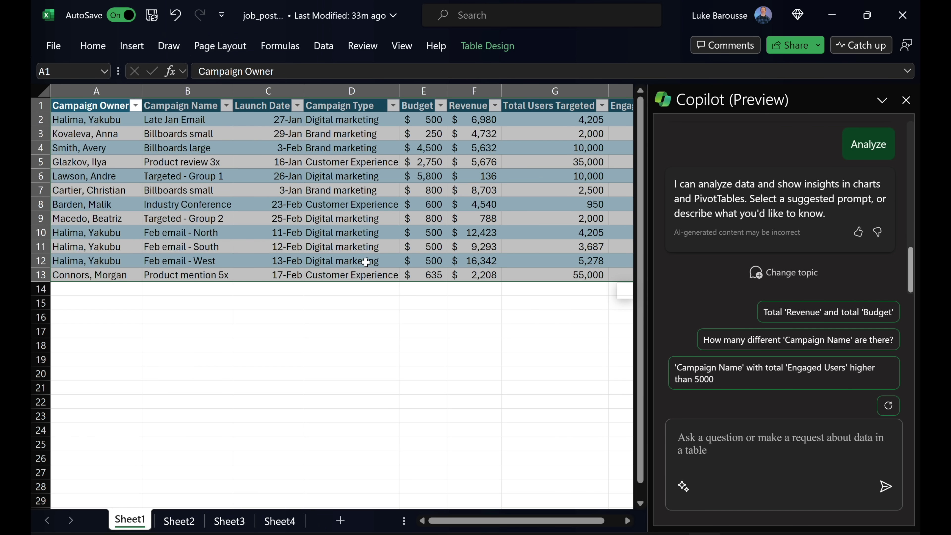
scroll(366, 263, "right", 5)
scroll(358, 265, "left", 5)
left_click(280, 521)
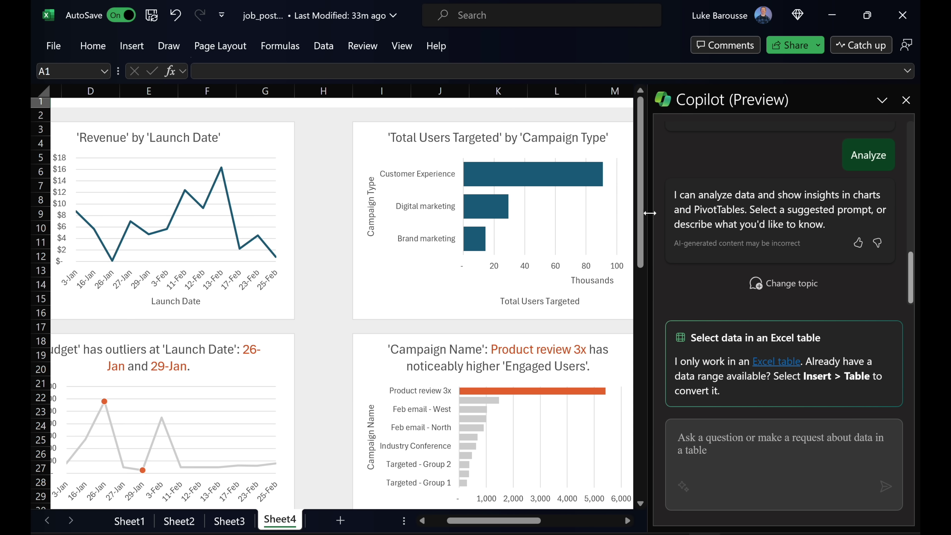
left_click_drag(644, 211, 649, 367)
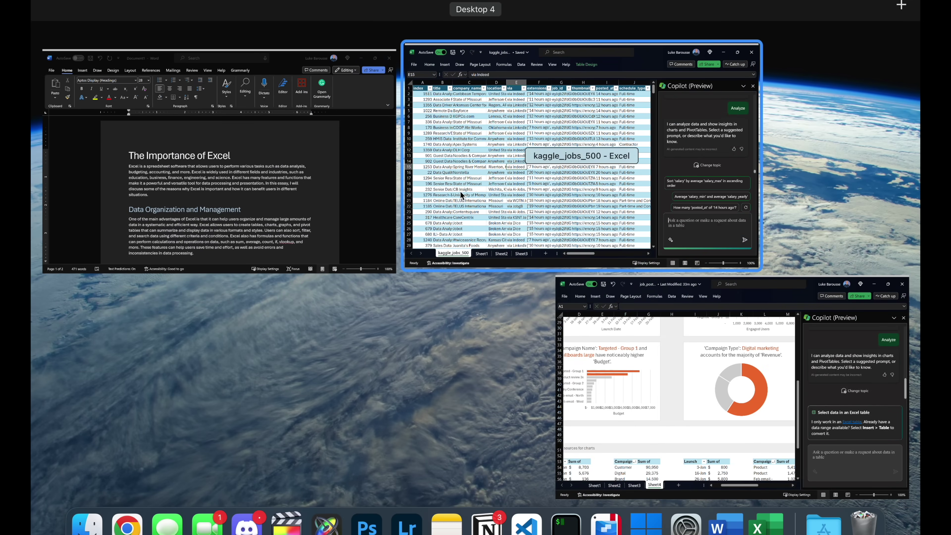
left_click(465, 176)
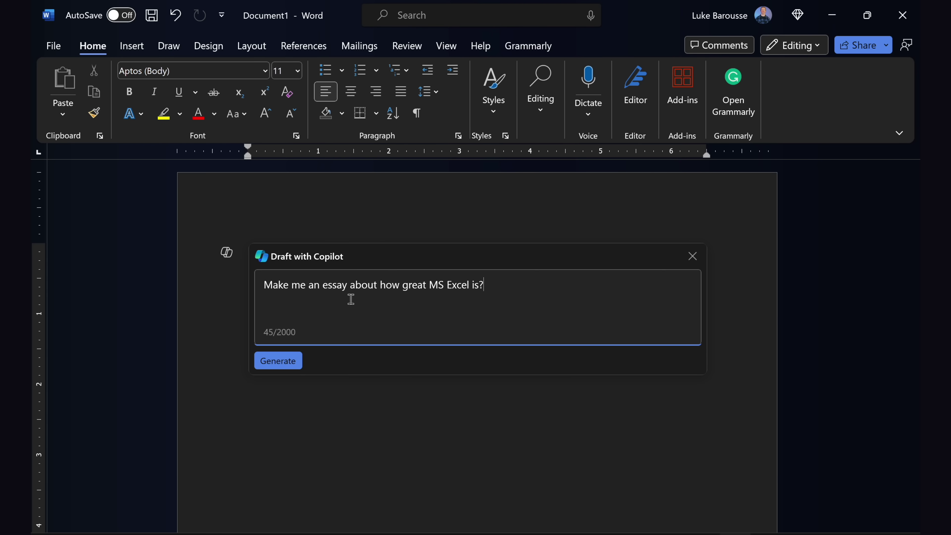
- Generate the 'MS Excel: A Powerful and Versatile Tool' essay draft and review it
left_click(277, 361)
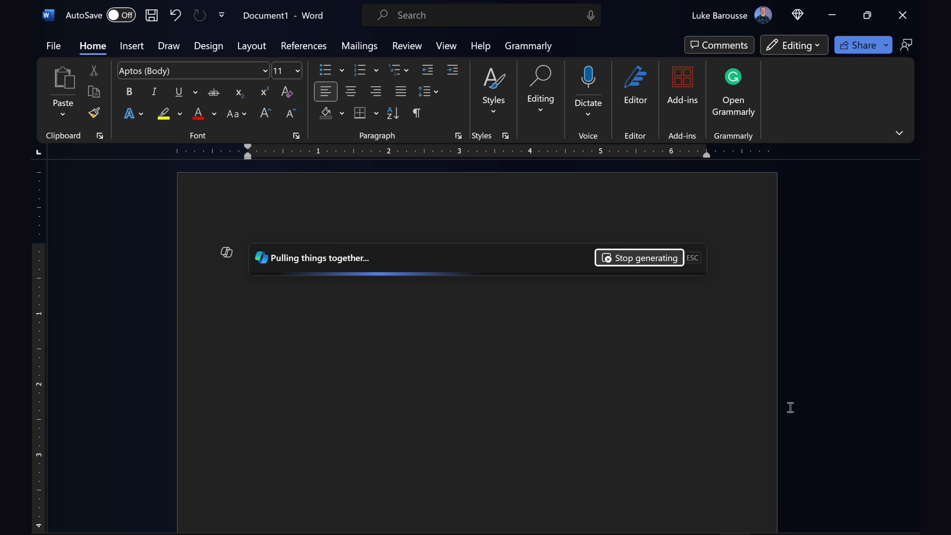
scroll(746, 441, "down", 3)
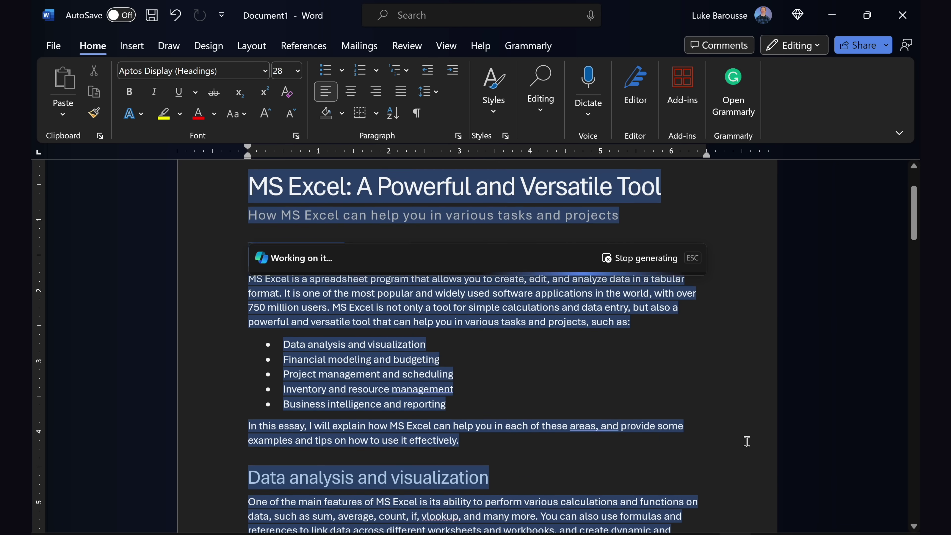
scroll(747, 442, "down", 15)
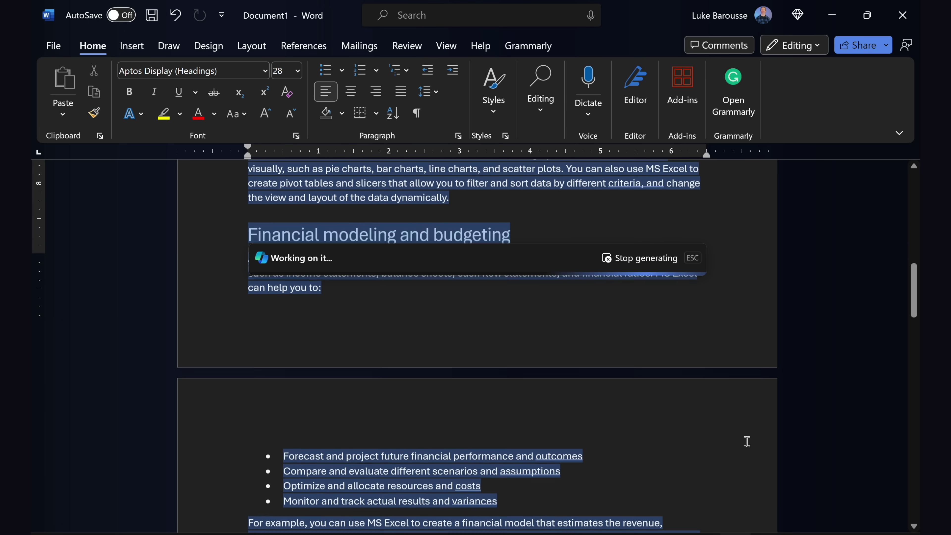
scroll(746, 441, "down", 15)
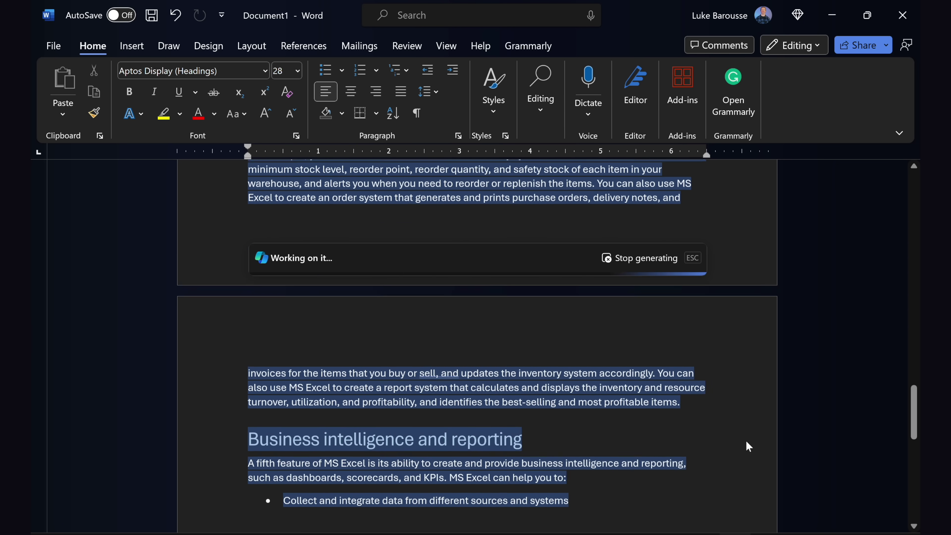
scroll(746, 441, "down", 6)
scroll(747, 442, "up", 15)
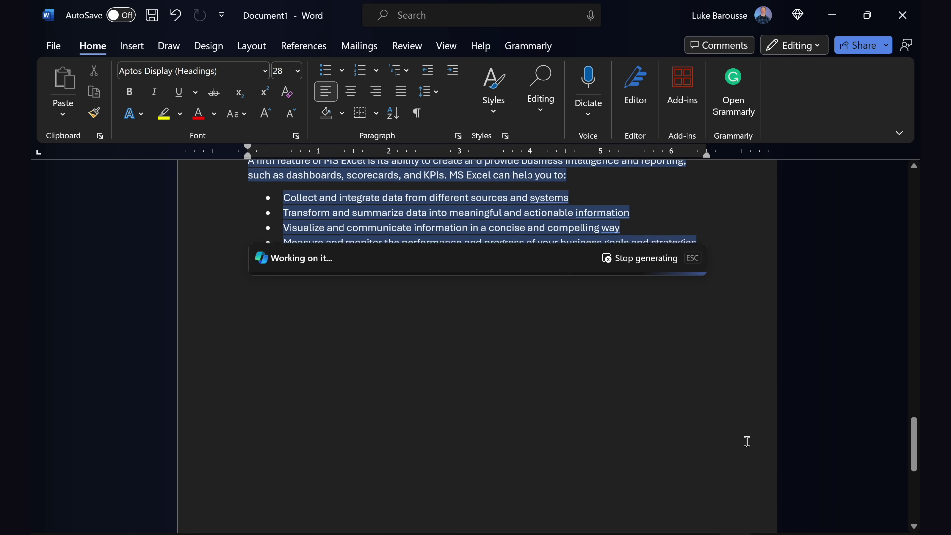
scroll(747, 441, "up", 20)
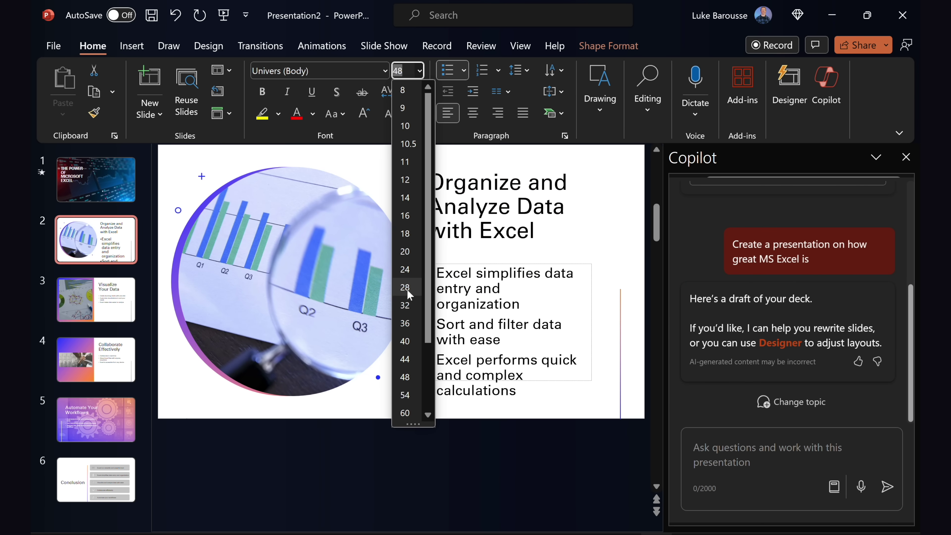
- Set the bullet text on slide 2, Organize and Analyze Data with Excel, to 28 pt
left_click(406, 287)
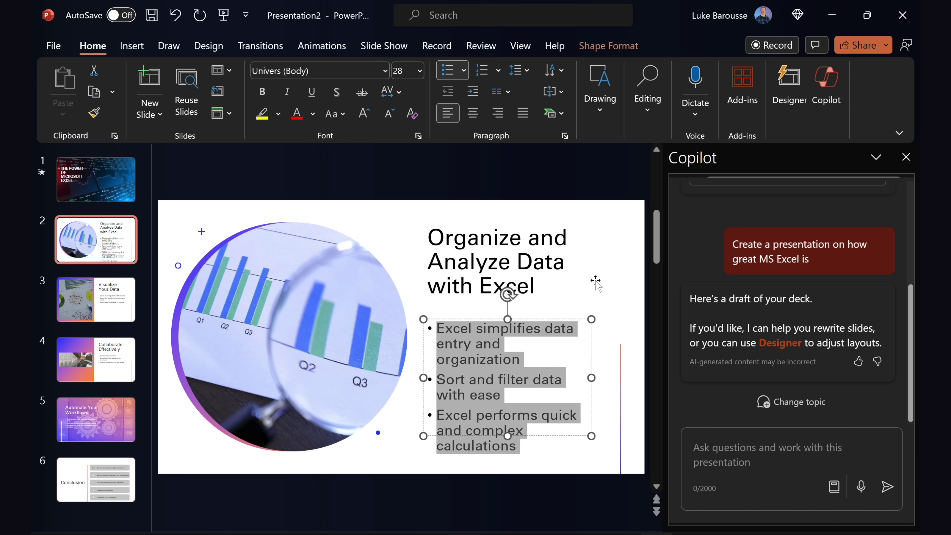
left_click(605, 284)
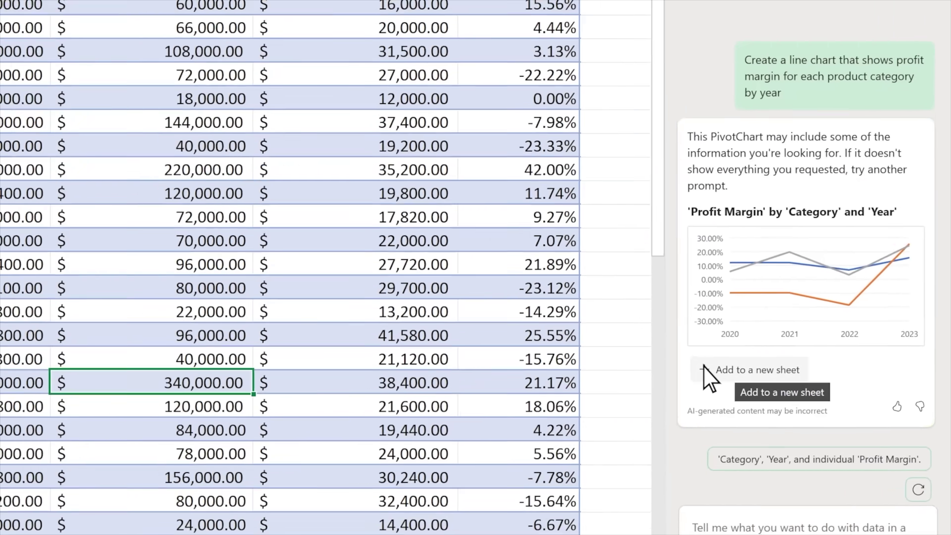
- Insert the Profit Margin by Category and Year line PivotChart on a new sheet
left_click(652, 369)
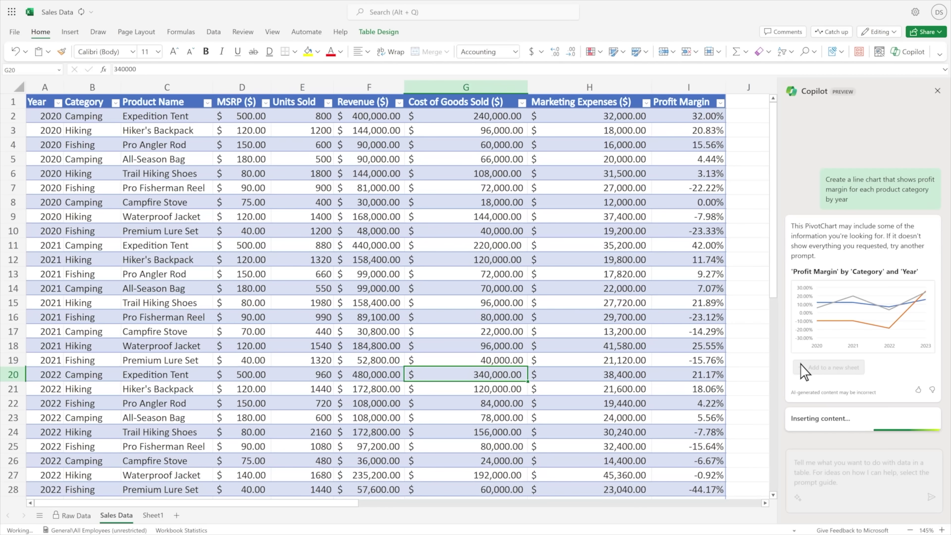